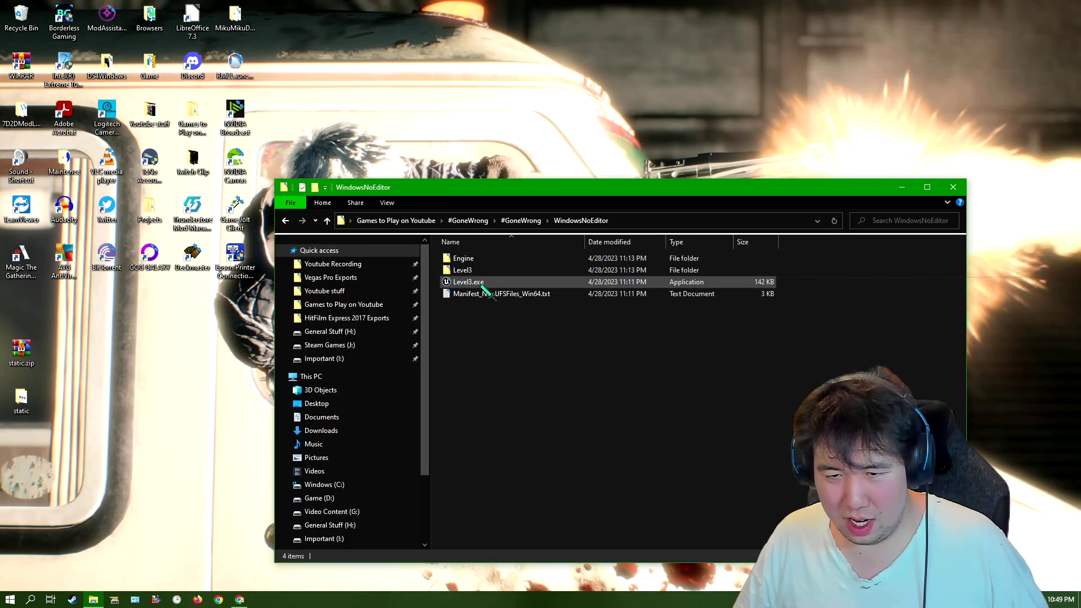
# Select Level3.exe in the game's WindowsNoEditor folder.
pyautogui.click(489, 283)
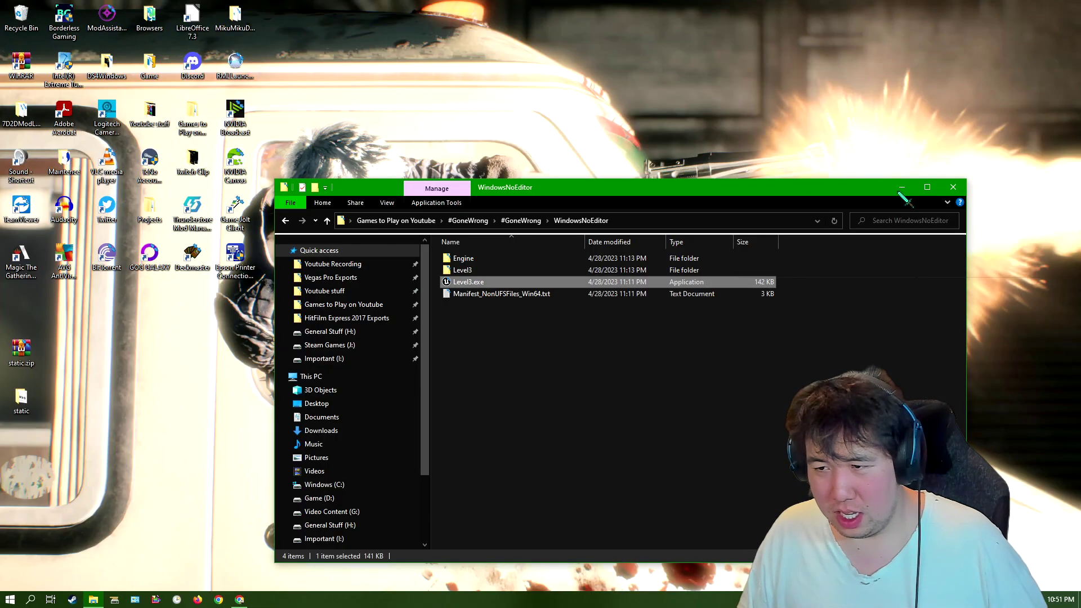
# Maximize the WindowsNoEditor folder window so it fills the screen.
pyautogui.click(926, 186)
pyautogui.click(613, 356)
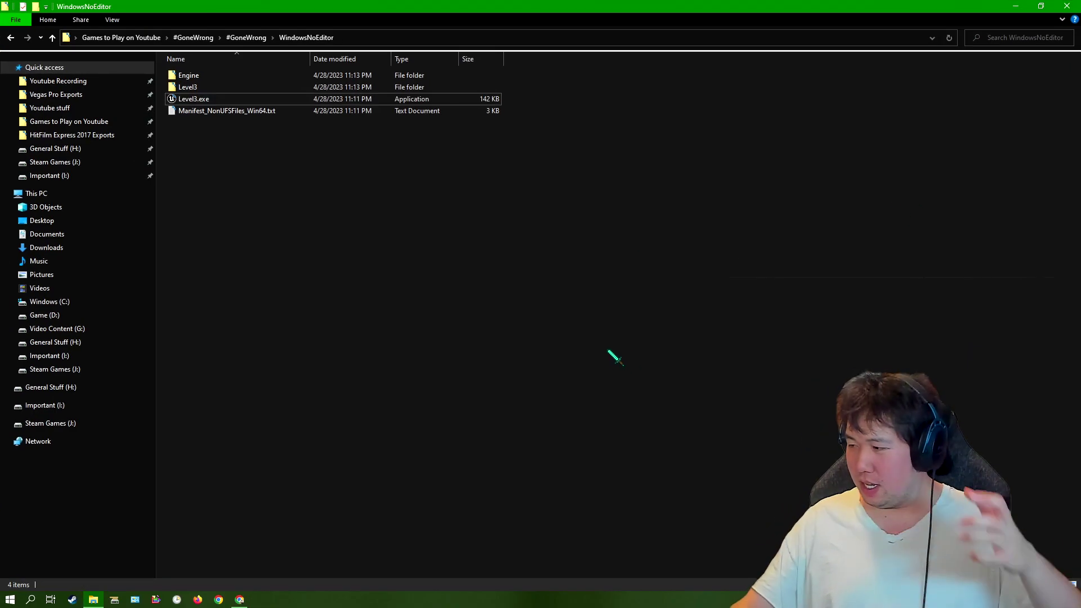